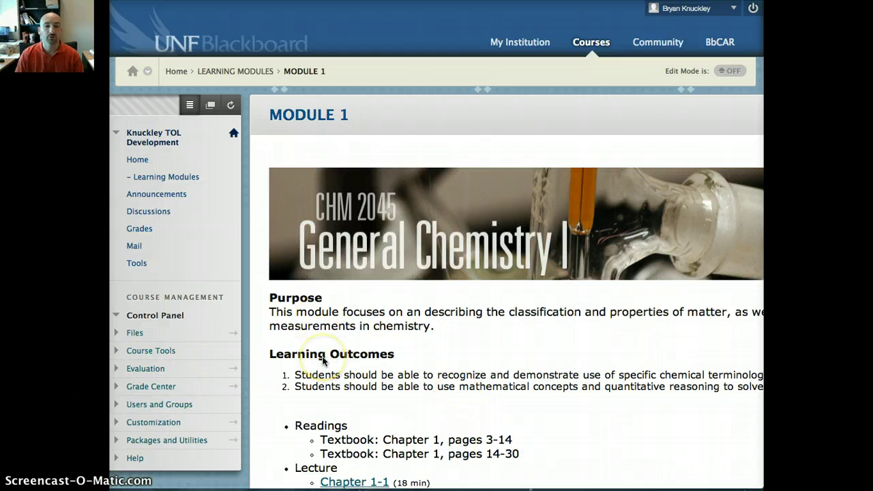
- Scroll down the Module 1 page to the Assignments section with the Chapter 1 Assignment link
scroll(323, 361, "down", 3)
scroll(323, 361, "down", 5)
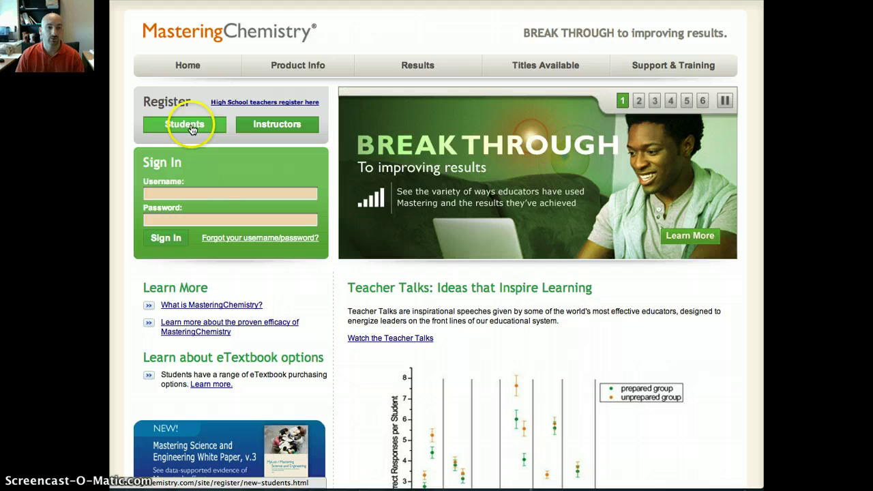
- Register as a student with 'Yes, I have an access code' and accept the license agreement
left_click(192, 129)
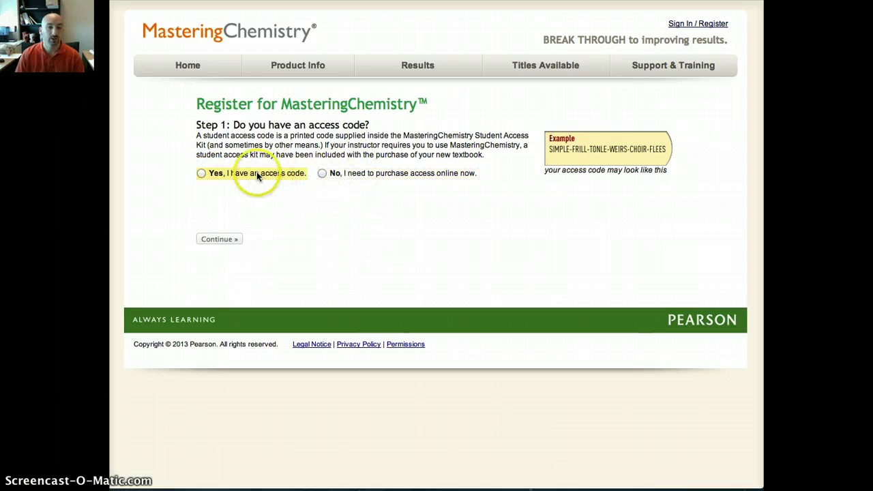
left_click(217, 174)
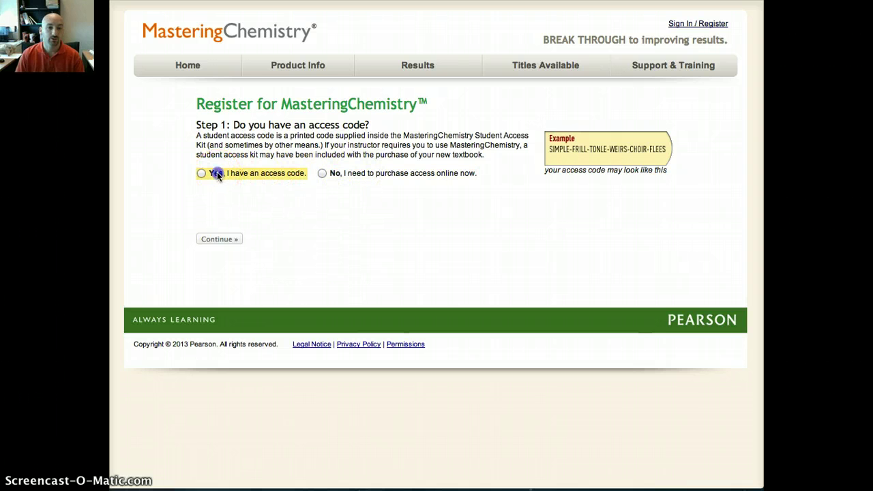
left_click(232, 238)
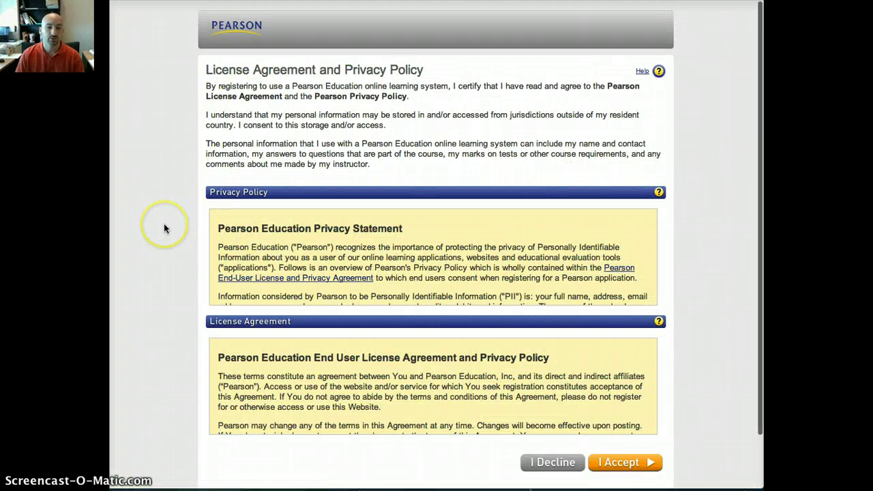
scroll(165, 228, "down", 2)
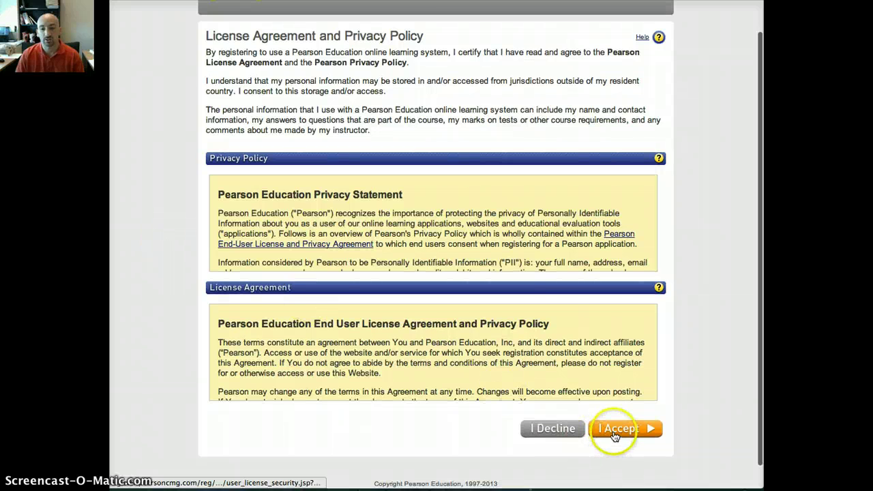
left_click(615, 430)
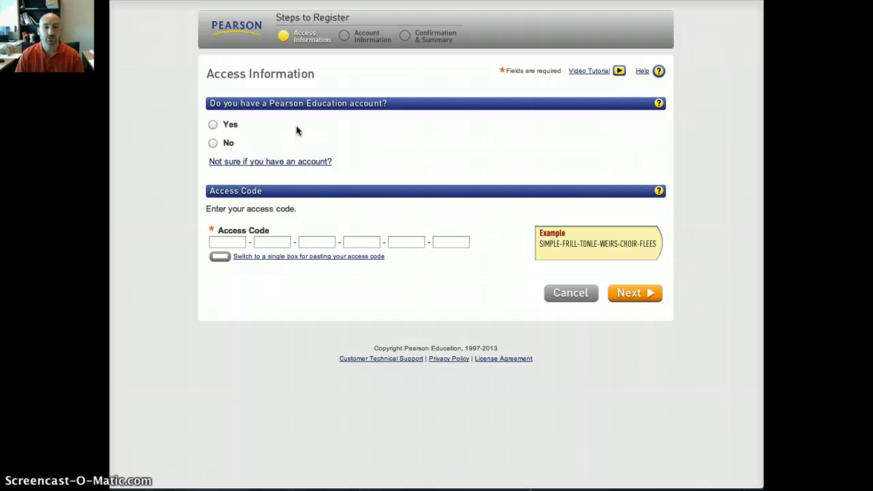
- Answer 'No' to having a Pearson Education account, then cancel the registration form
left_click(212, 142)
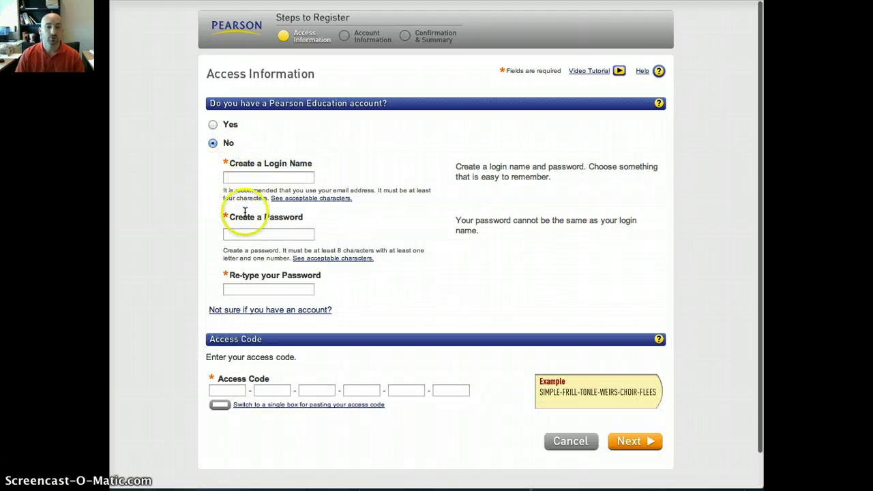
scroll(234, 225, "down", 1)
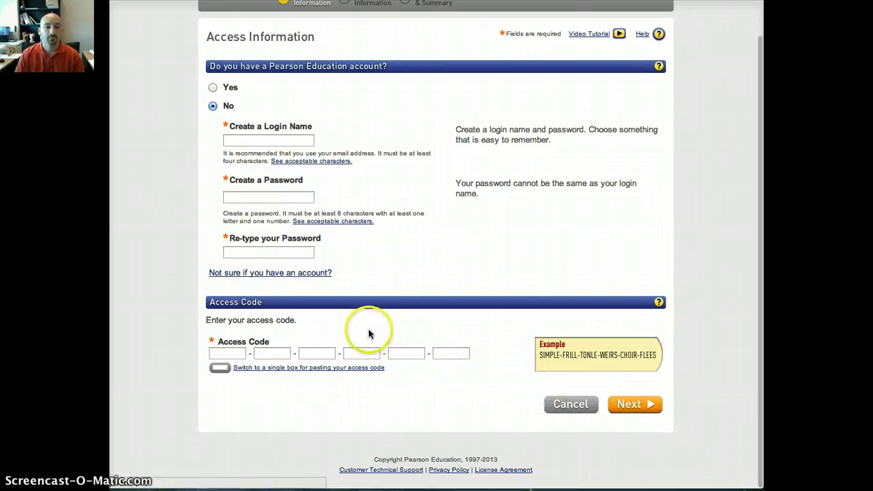
left_click(570, 403)
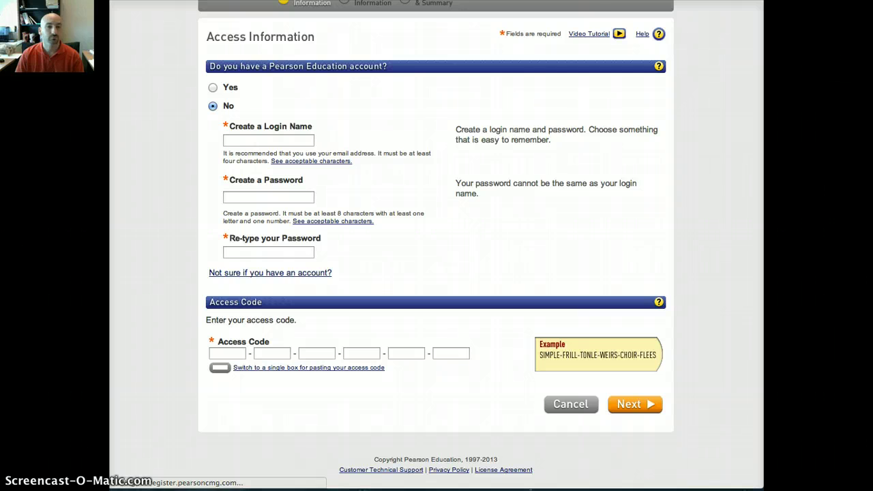
- Reopen the Chapter 1 Assignment and restart student registration, choosing to purchase access online
left_click(256, 175)
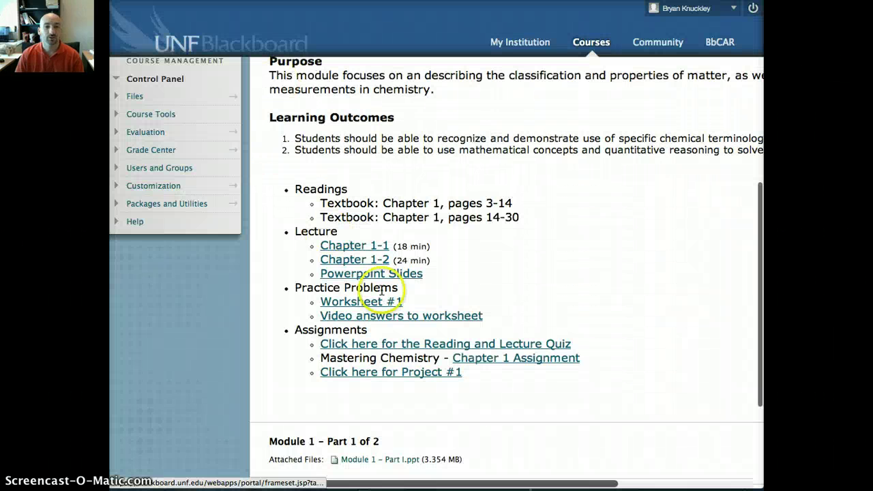
left_click(504, 359)
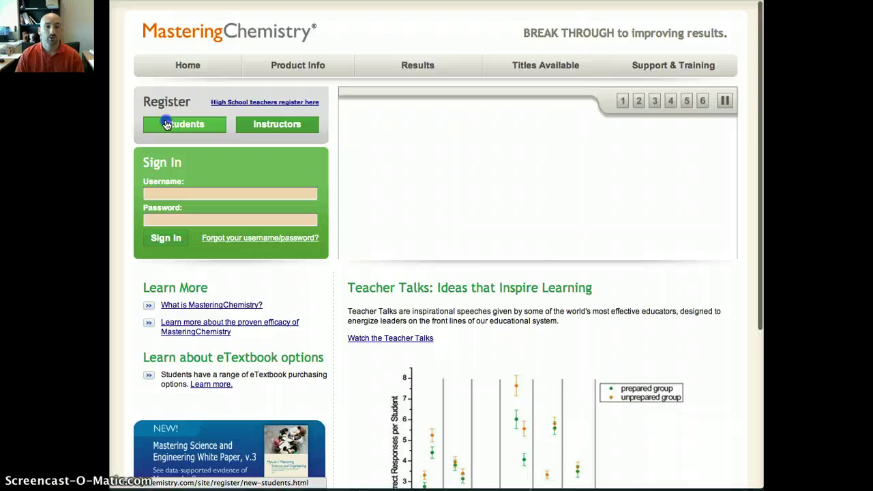
left_click(167, 122)
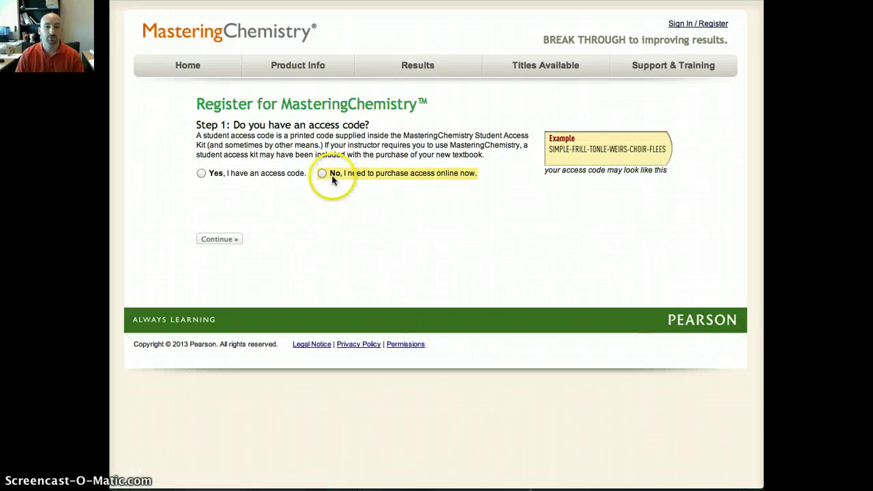
left_click(321, 173)
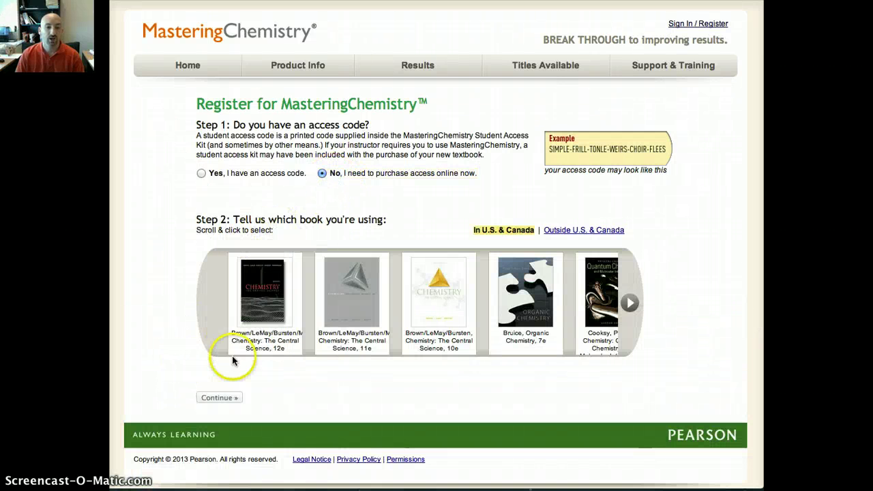
mouse_move(265, 304)
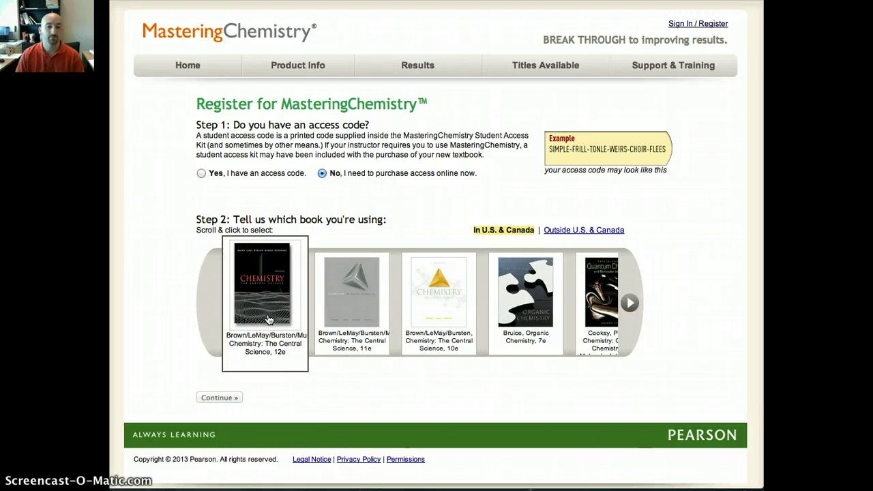
- Choose Chemistry: The Central Science, 12e with the eText and continue to the license agreement
left_click(268, 321)
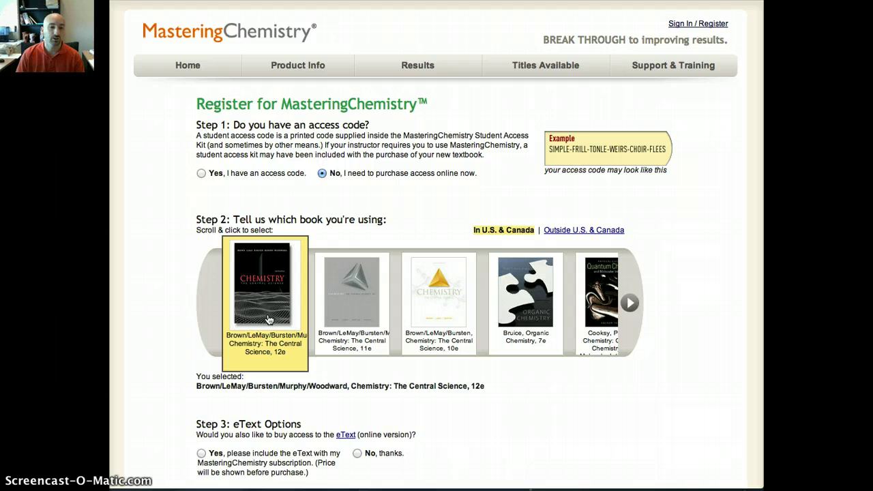
scroll(179, 365, "down", 3)
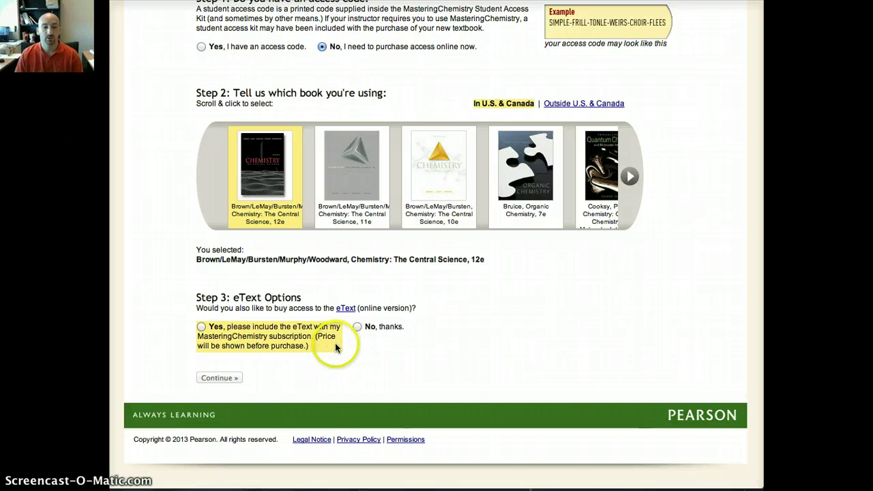
left_click(201, 326)
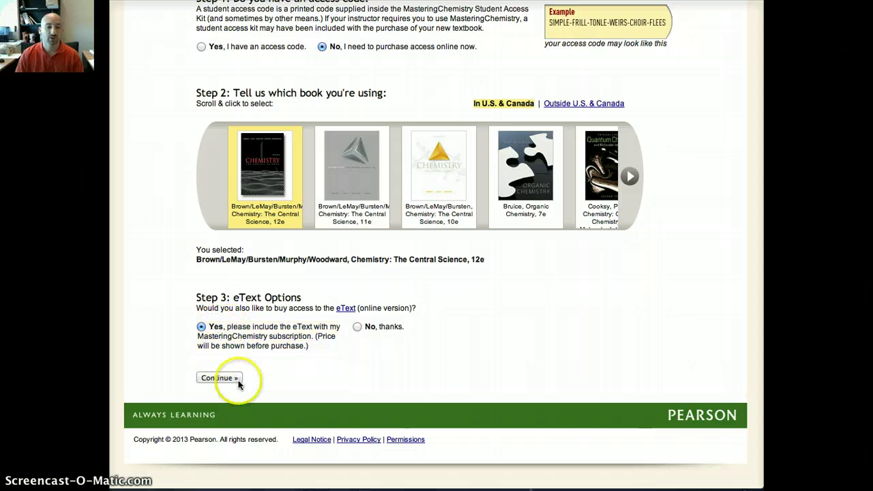
left_click(230, 379)
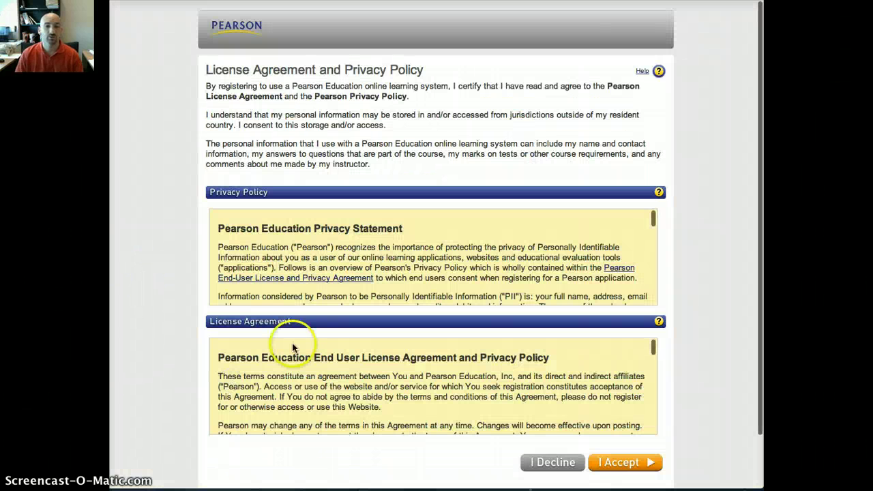
- Accept the license terms, then close the canceled $110 registration window
left_click(628, 465)
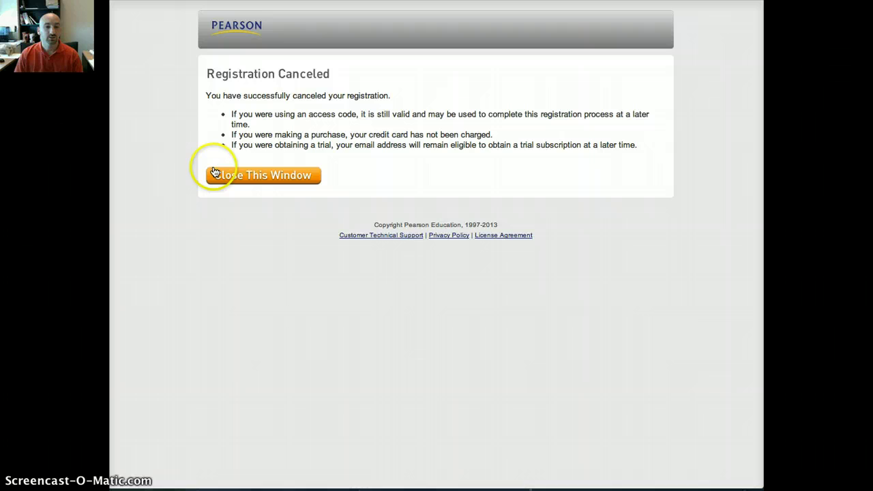
left_click(216, 179)
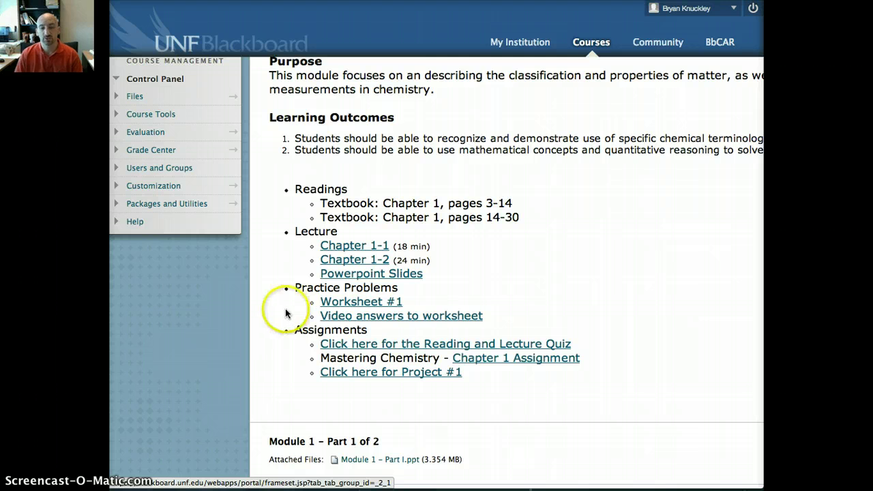
- Open the Chapter 1 Assignment link and sign in with username and password
scroll(284, 308, "up", 3)
scroll(286, 294, "down", 5)
scroll(287, 285, "down", 1)
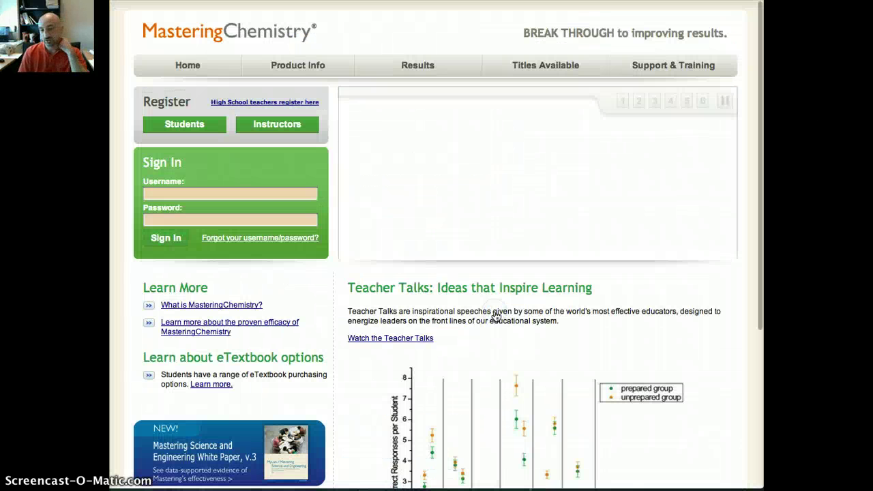
left_click(232, 194)
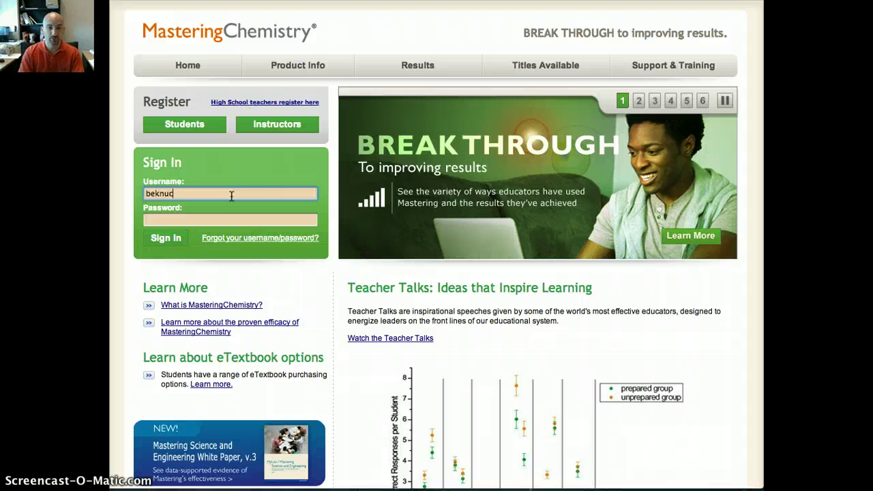
key("Tab")
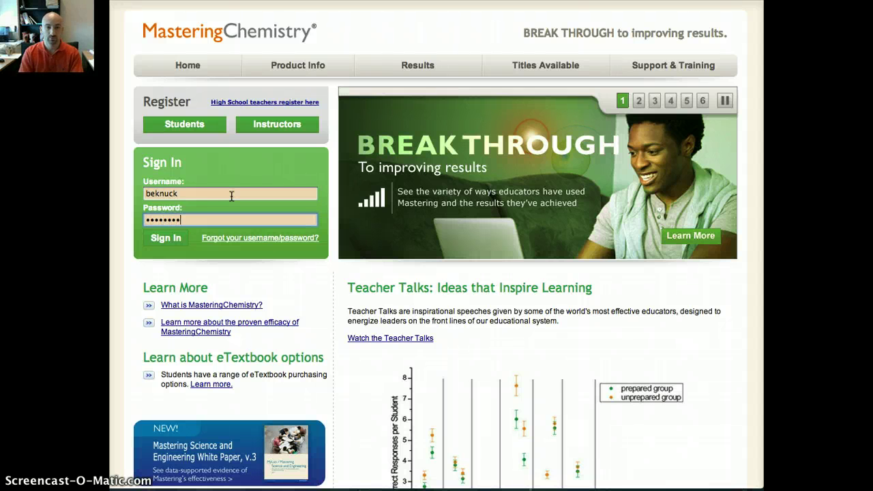
key("Return")
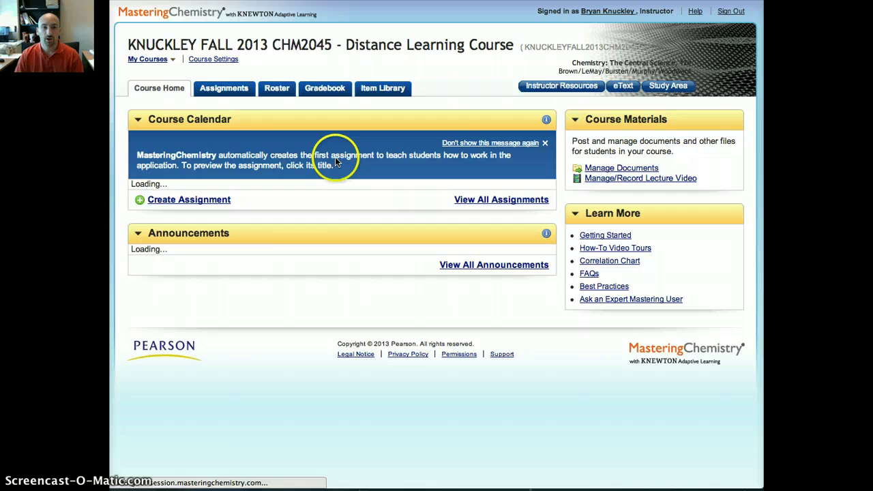
- Show the course Assignments list and open the Module 1 assignment
left_click(232, 90)
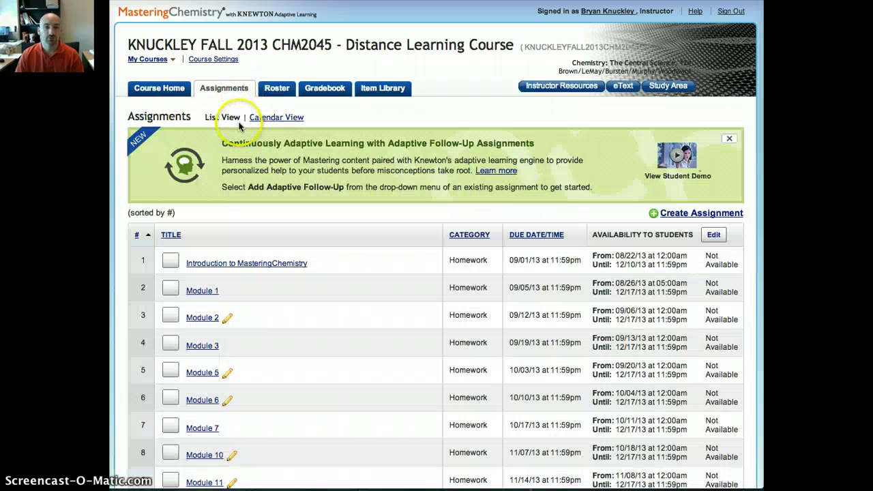
scroll(240, 126, "down", 5)
scroll(212, 126, "up", 1)
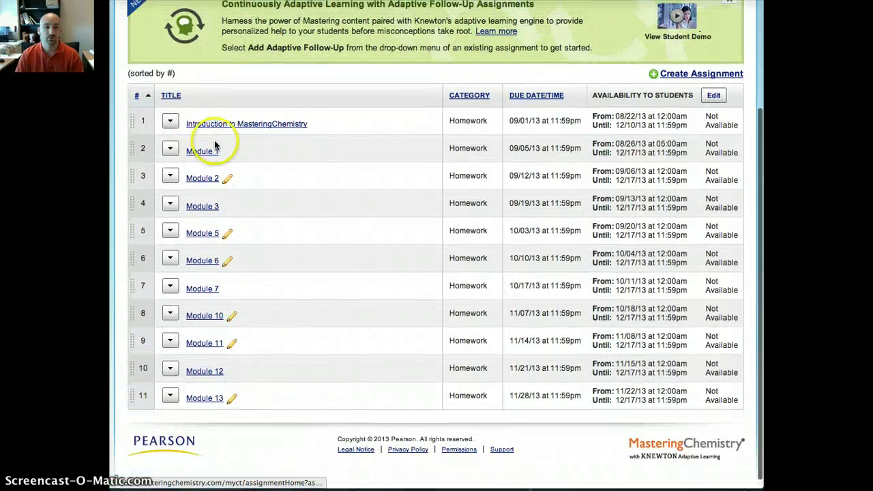
scroll(218, 136, "up", 4)
left_click(202, 290)
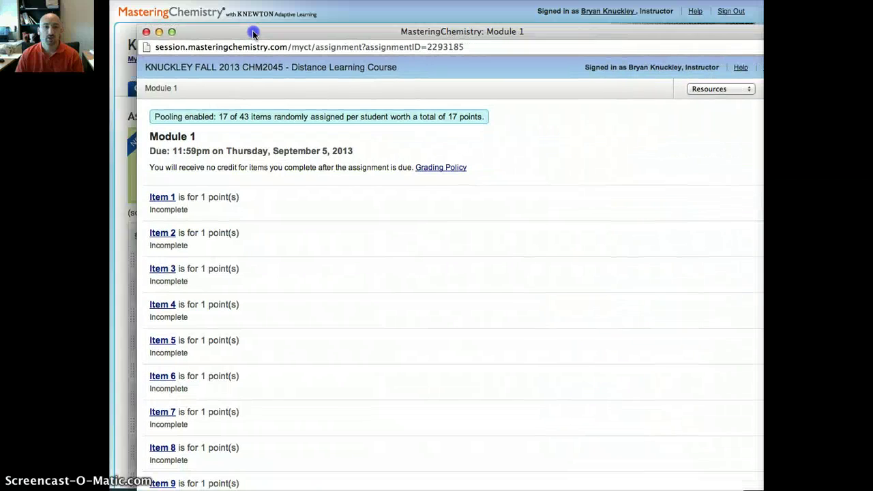
- Preview Item 9 of Module 1, return to the item list, and close the Module 1 window
left_click_drag(254, 27, 226, 10)
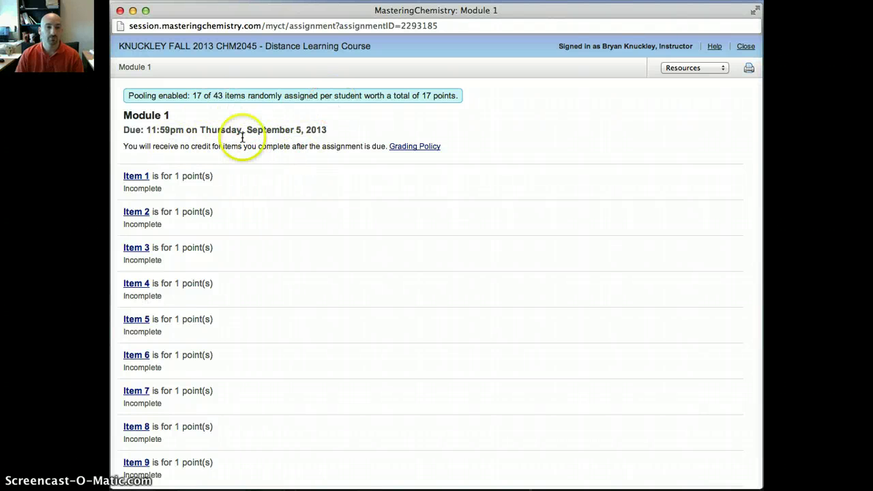
scroll(218, 228, "down", 2)
scroll(221, 230, "down", 4)
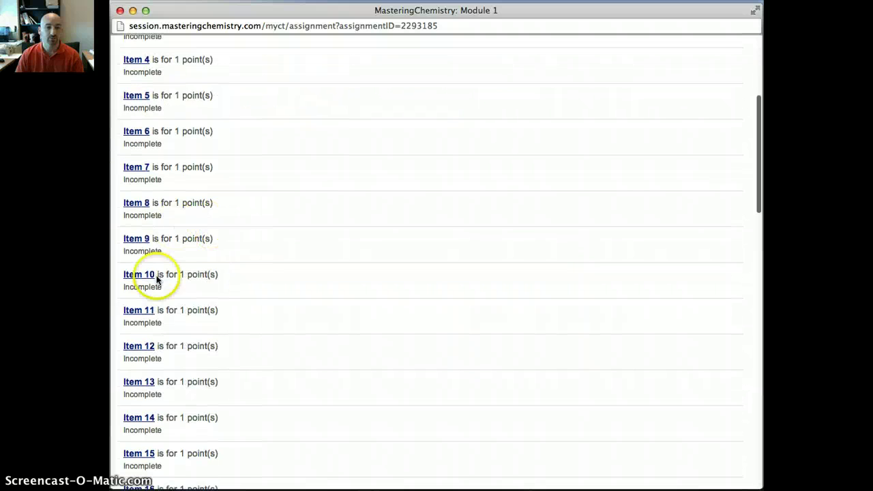
left_click(137, 239)
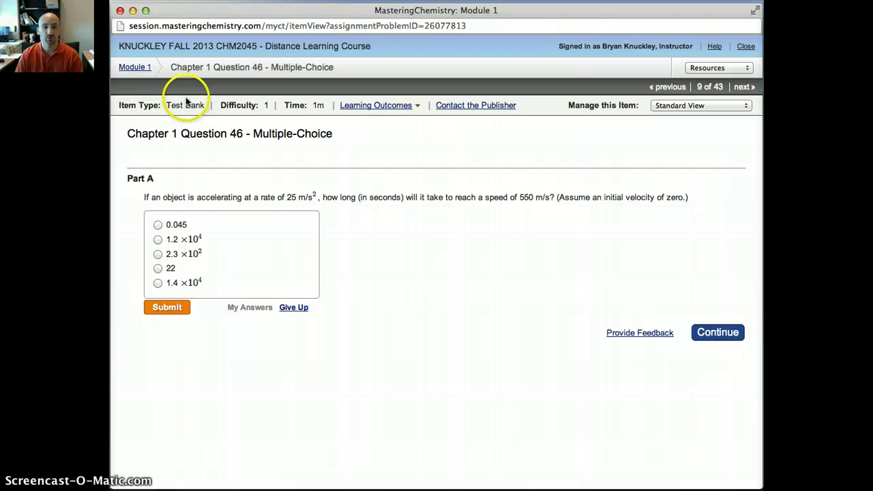
left_click(135, 67)
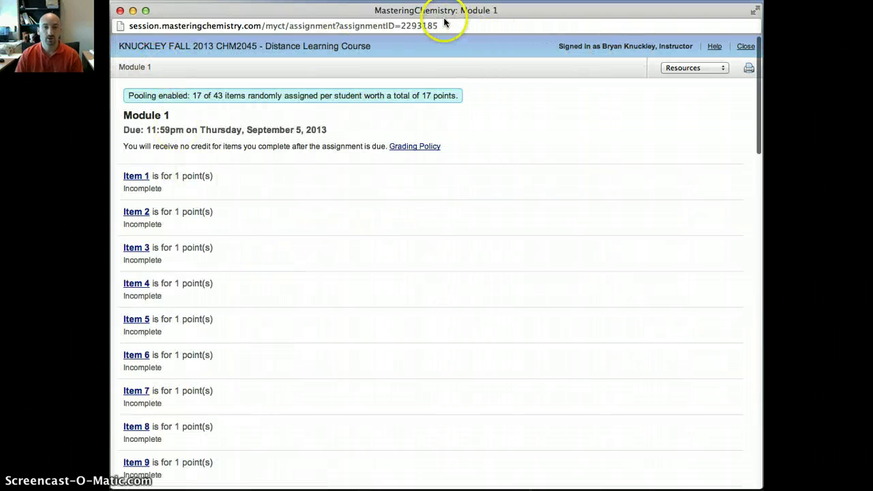
left_click(745, 46)
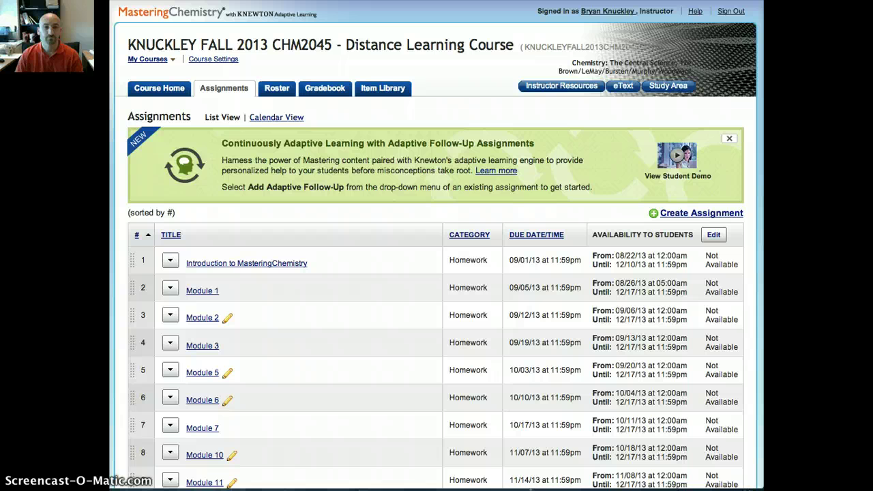
- Open Introduction to MasteringChemistry and preview it in Student View
left_click(242, 269)
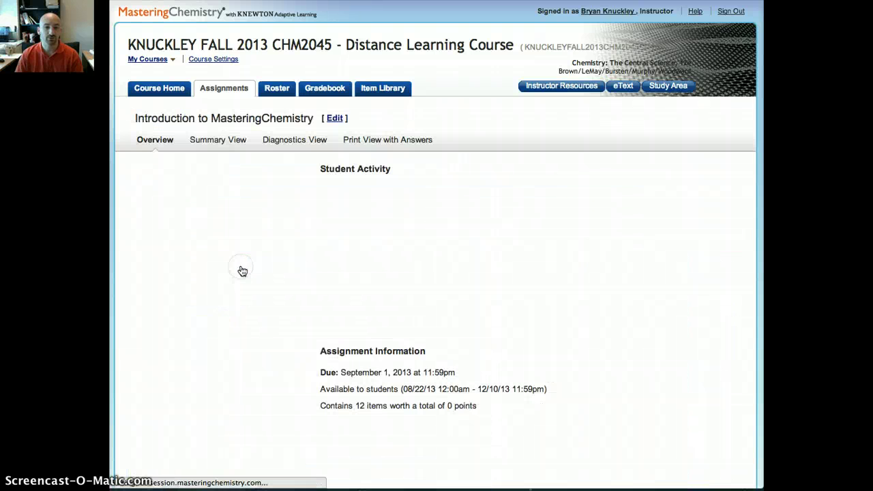
left_click(216, 204)
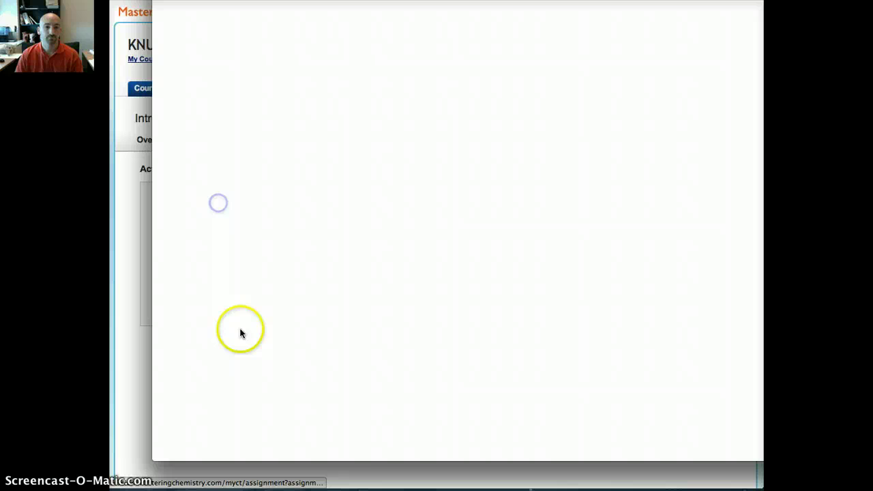